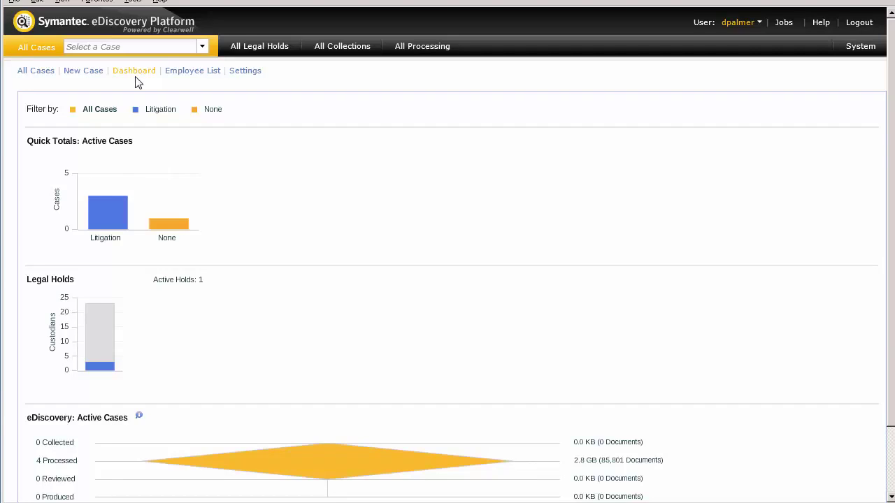
Step: Open Legal Users Course Case 1 and run the private LegalOne search saved under Soccerball Project in Analysis & Review
click(202, 47)
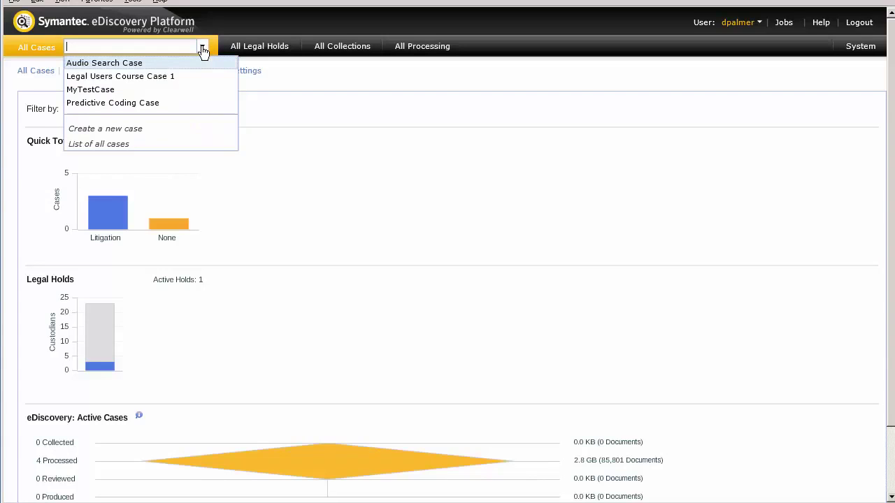
click(150, 77)
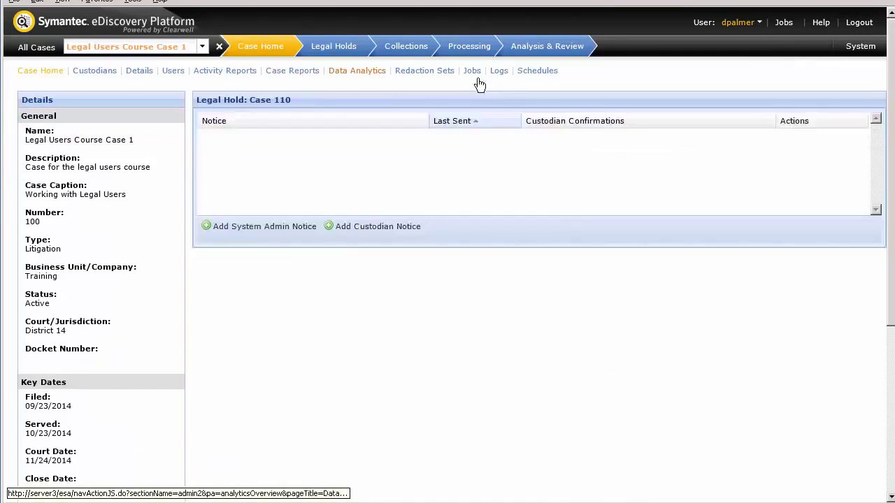
click(535, 49)
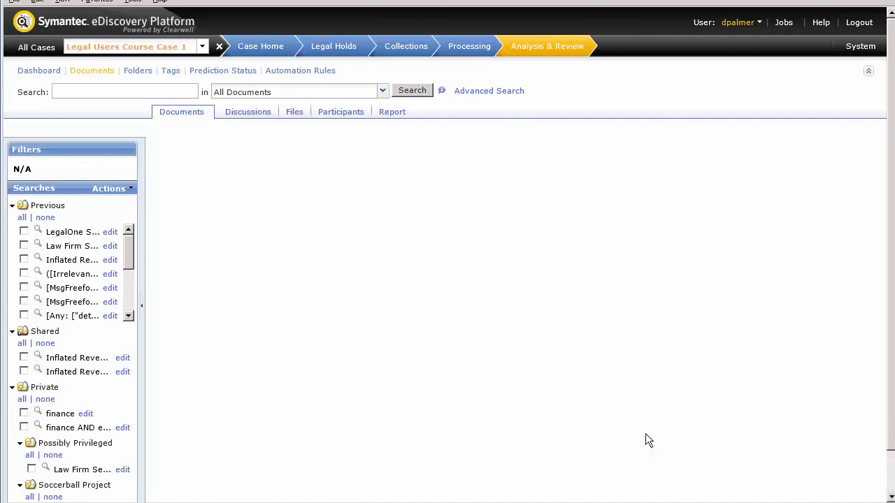
click(892, 483)
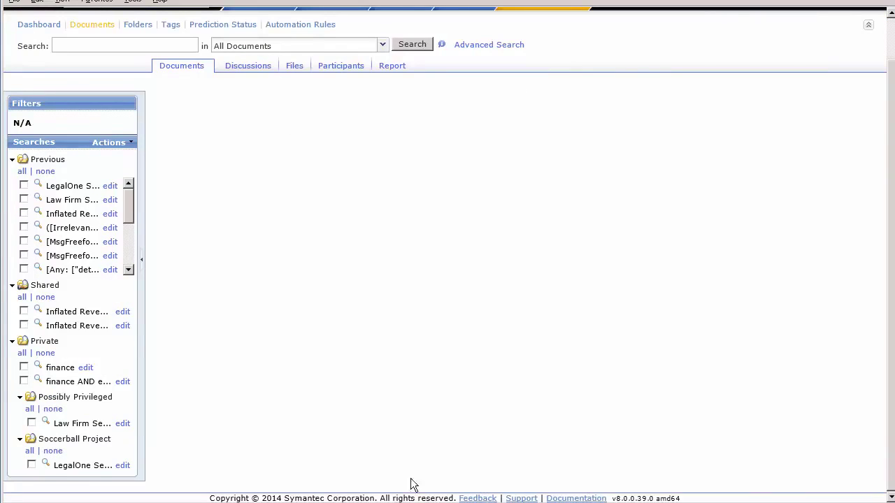
click(83, 467)
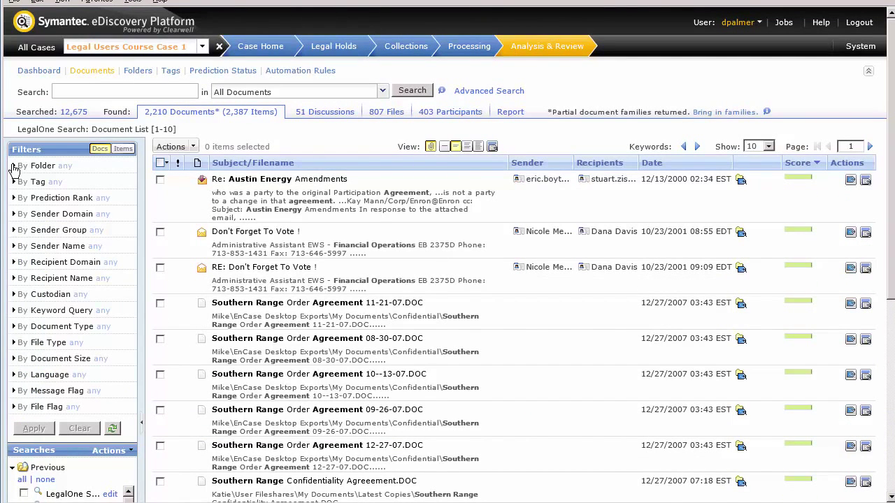
Step: Narrow the search results to the documents in the L1R-005 subfolder of L1Review
click(12, 166)
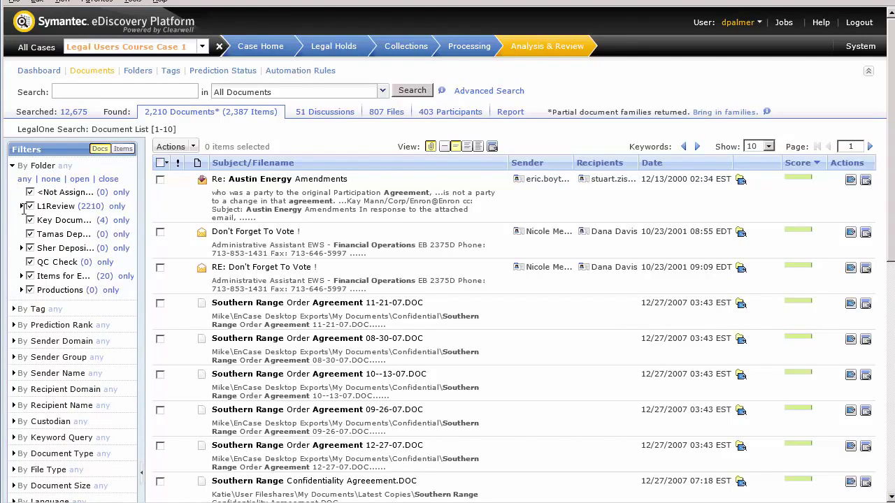
click(22, 207)
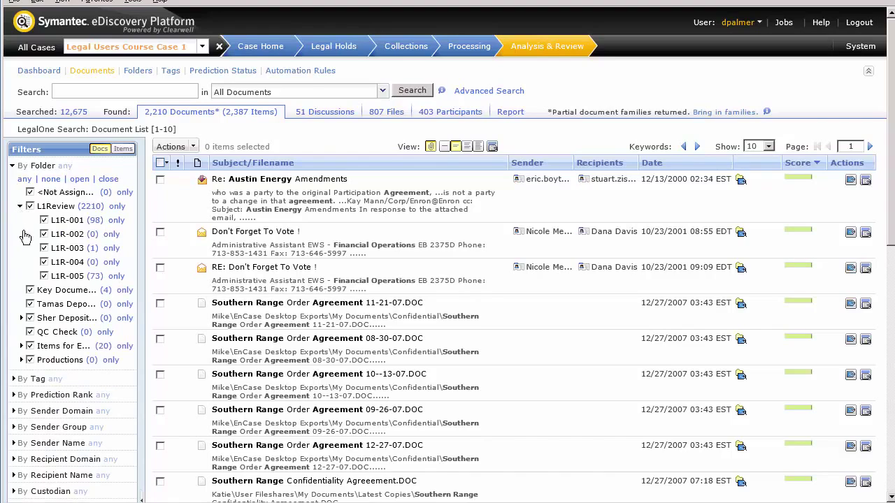
click(95, 277)
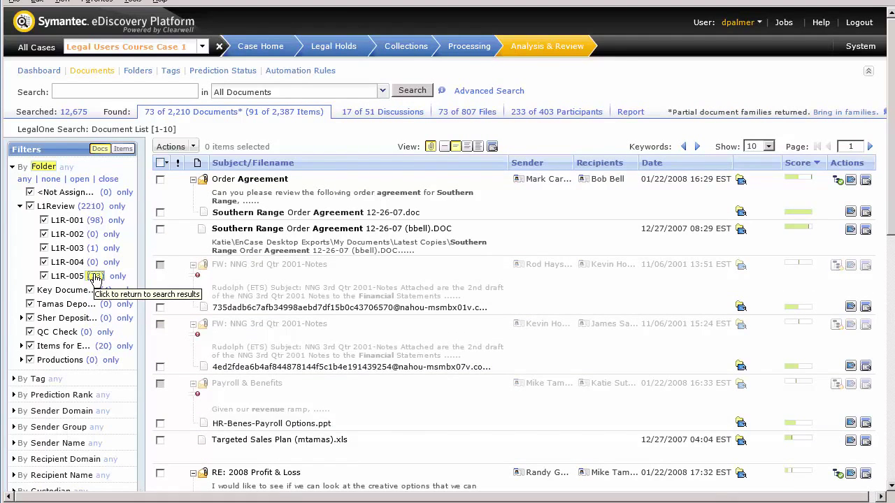
Step: Select all items on the current results page and copy them, including document families, to the Case 1 first production folder
click(166, 163)
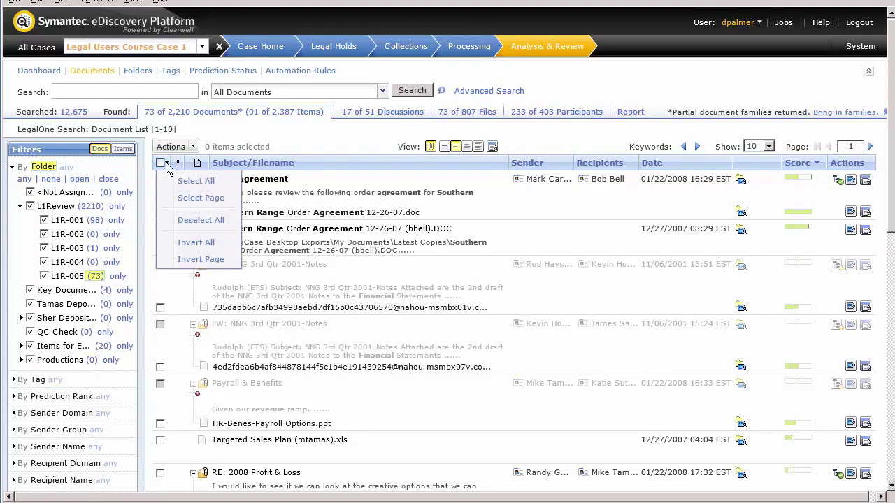
click(183, 201)
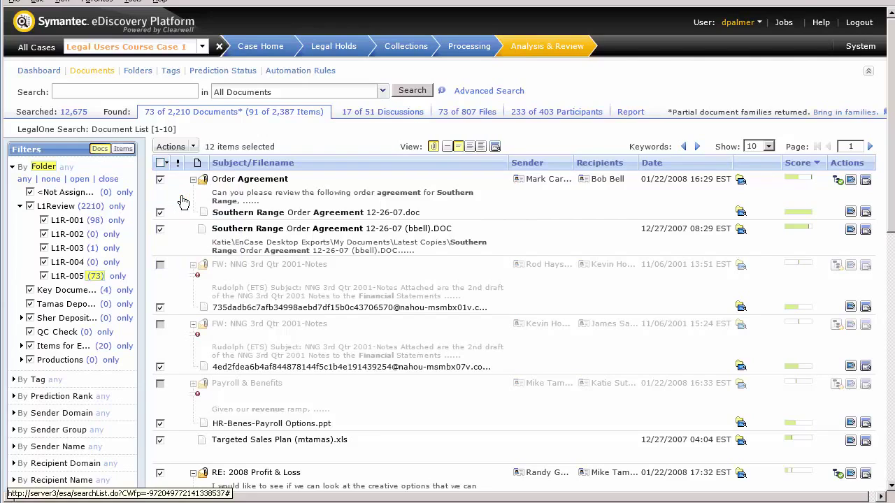
click(194, 148)
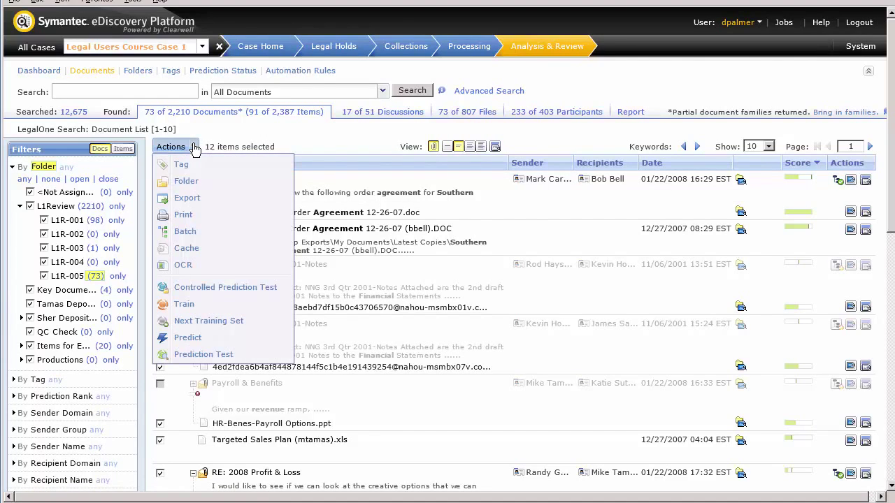
click(187, 180)
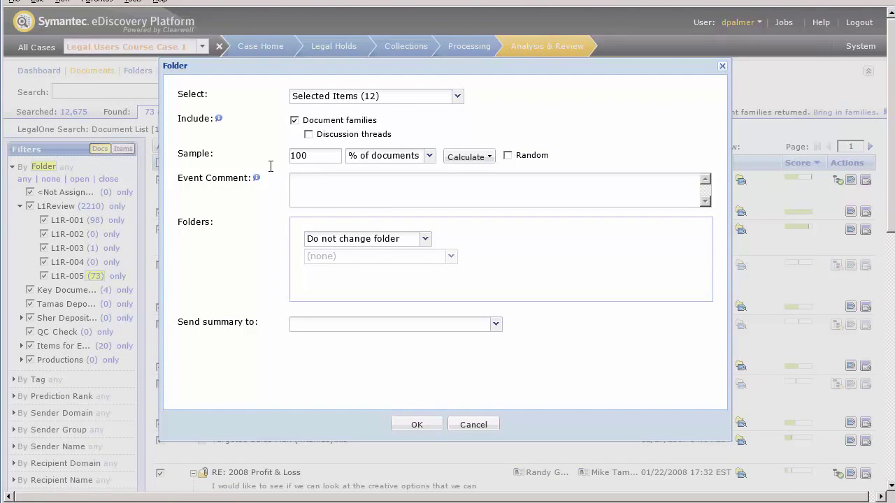
click(426, 240)
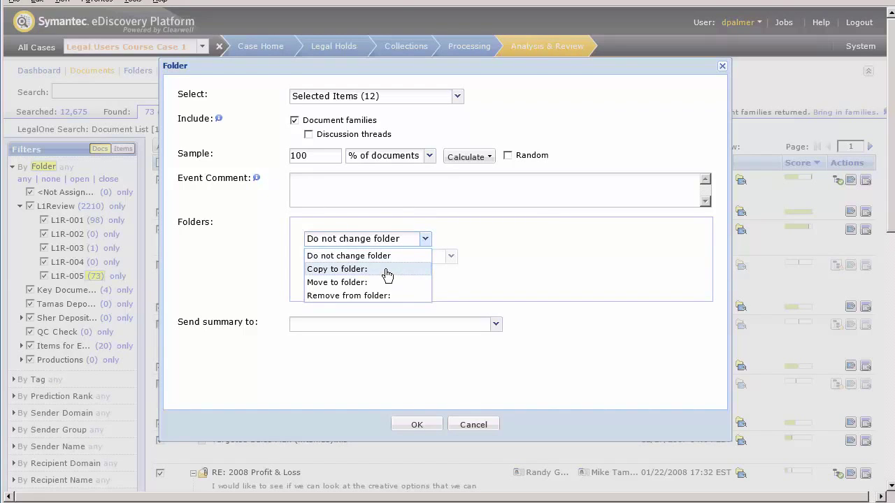
click(387, 275)
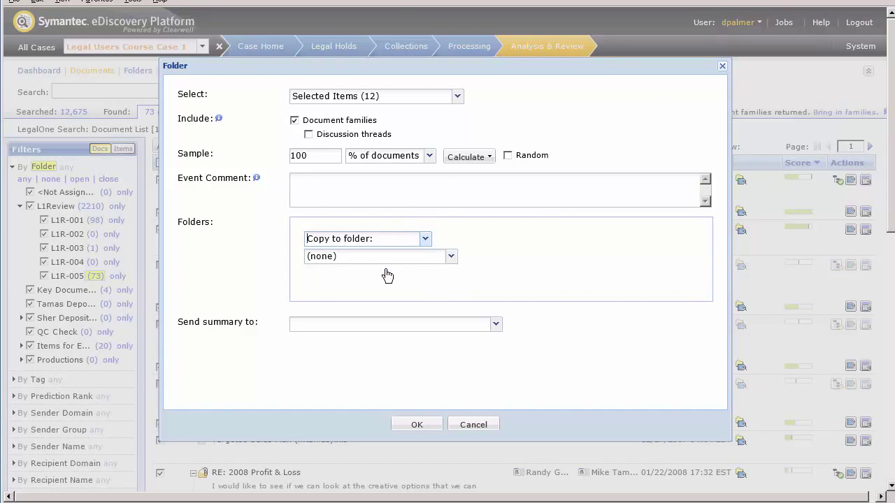
click(452, 259)
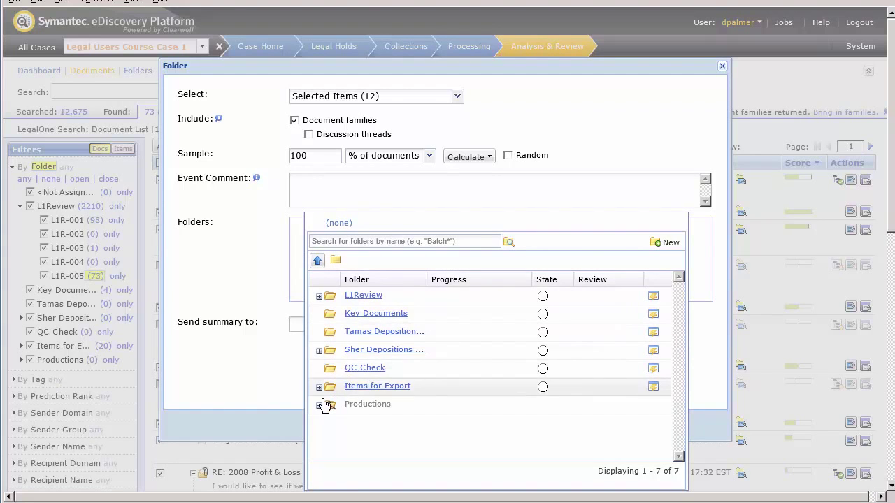
click(324, 405)
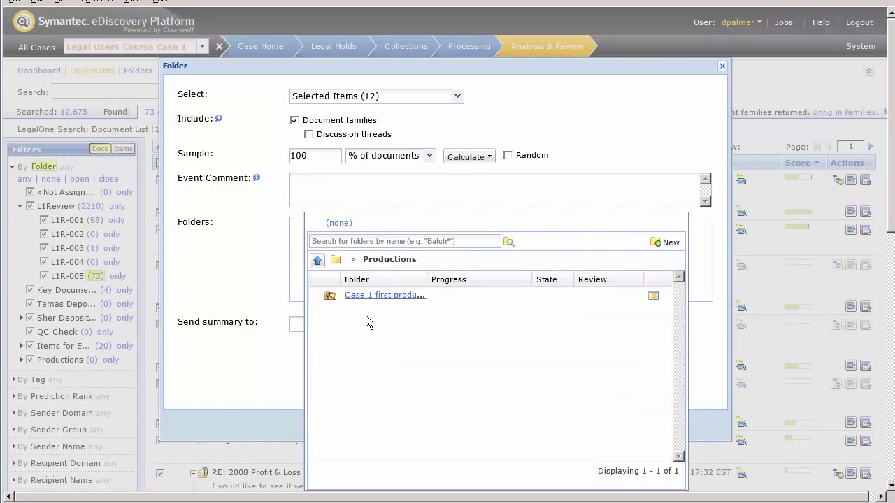
click(373, 297)
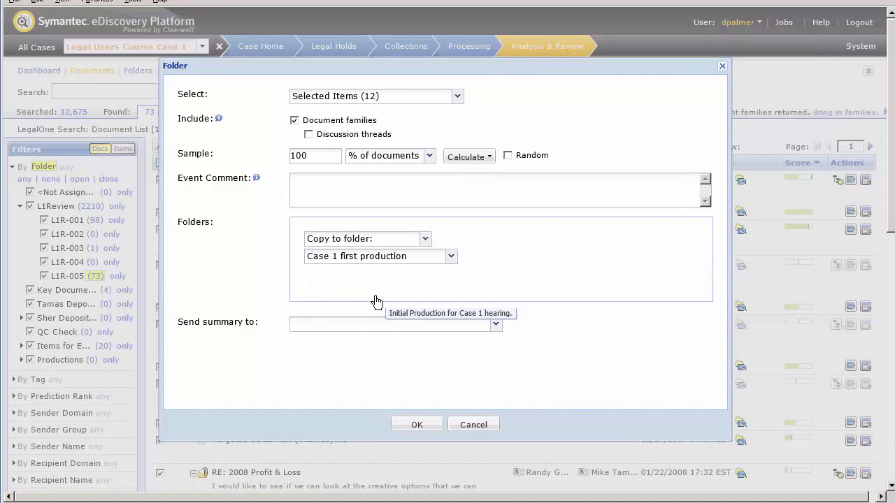
click(418, 426)
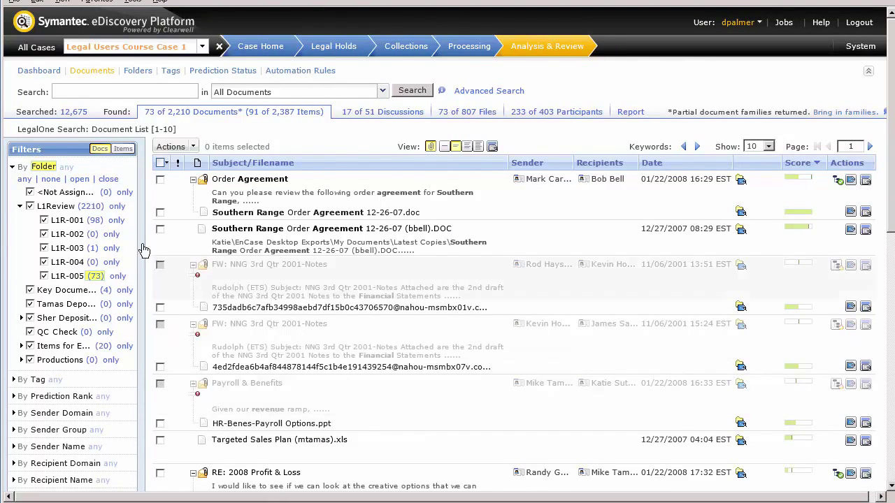
Step: Clear all folder filter selections and expand Productions to check the document count of the Case 1 production folder
click(53, 180)
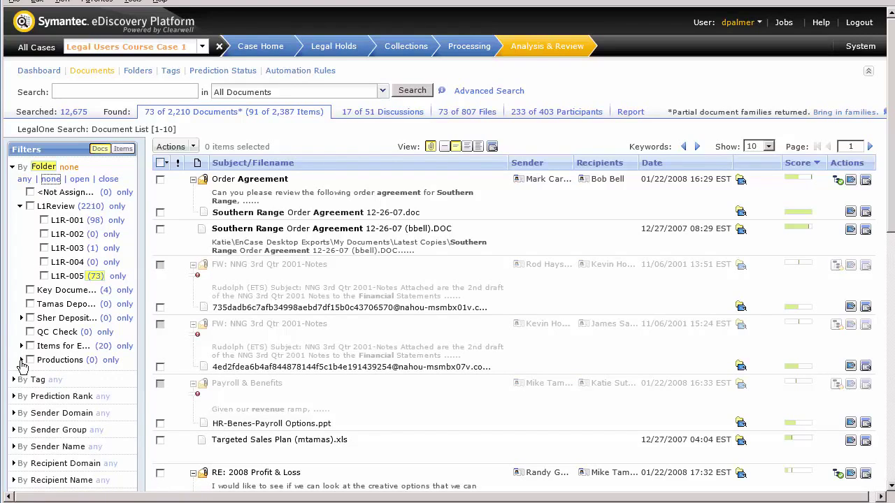
click(21, 360)
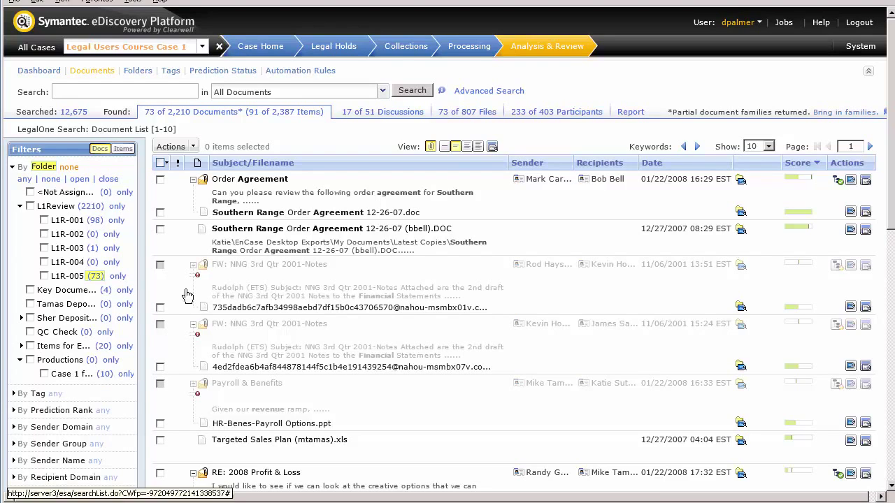
Step: Lock and produce the Case 1 first production folder from the case's Productions folder list
click(143, 73)
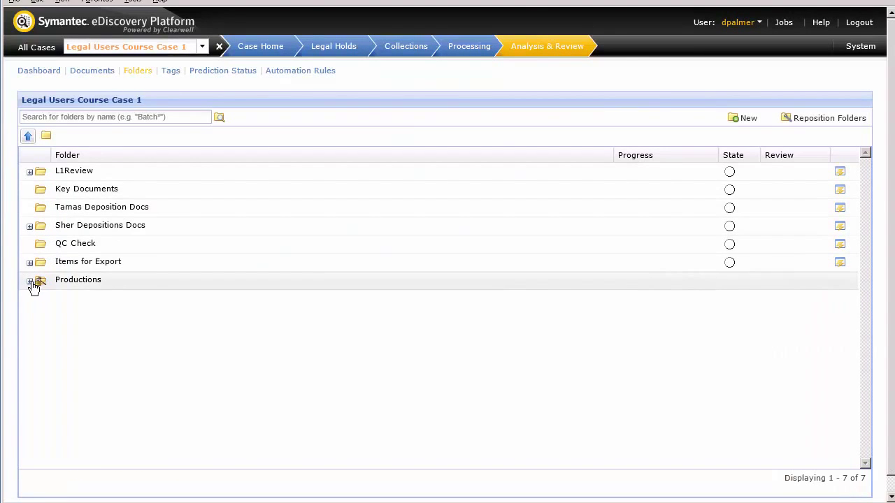
double_click(33, 282)
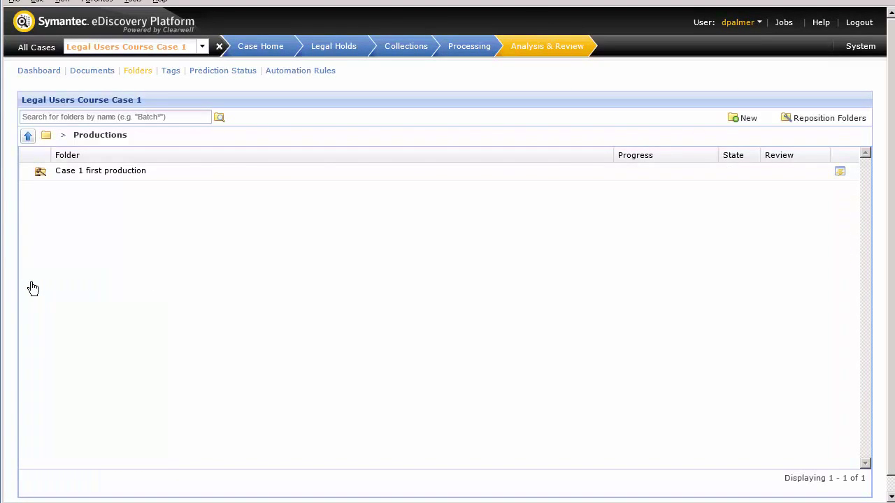
click(840, 174)
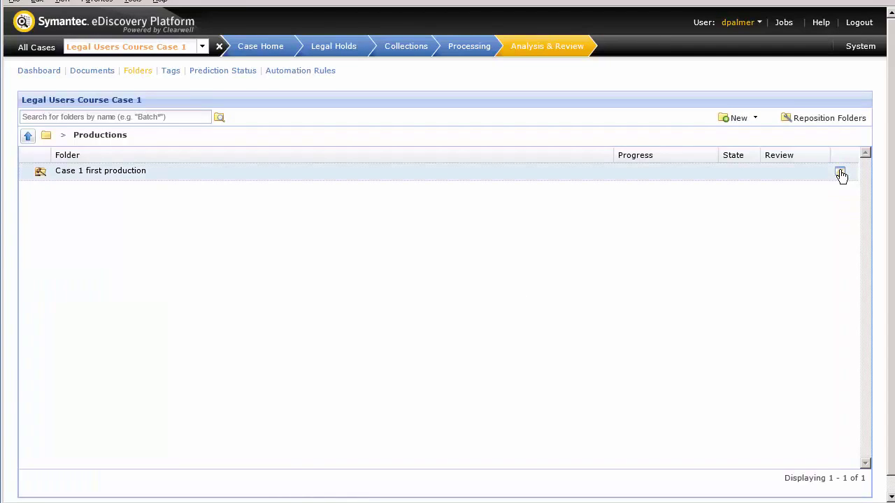
click(840, 174)
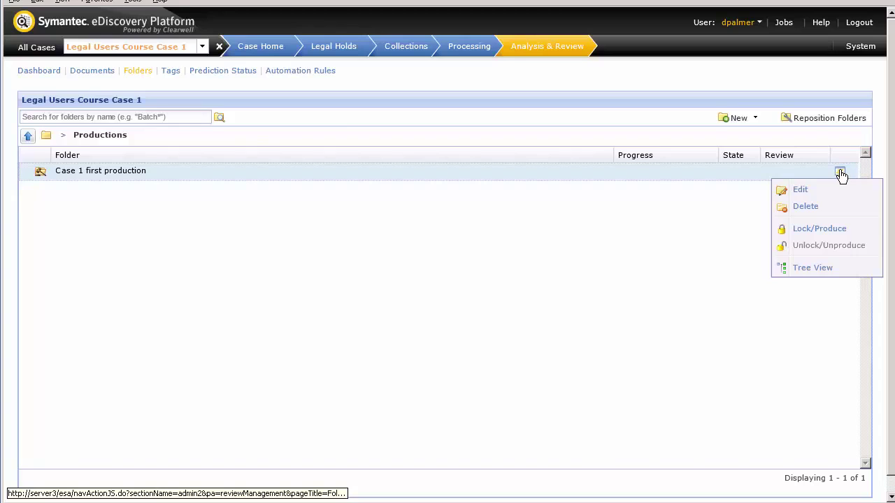
click(826, 233)
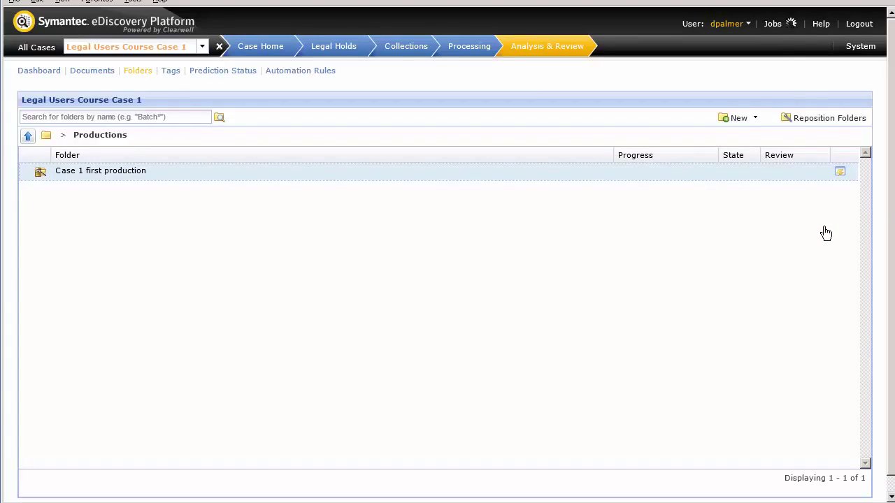
Step: Check the production job's status and read through its log for the Case 1 first production folder
click(772, 26)
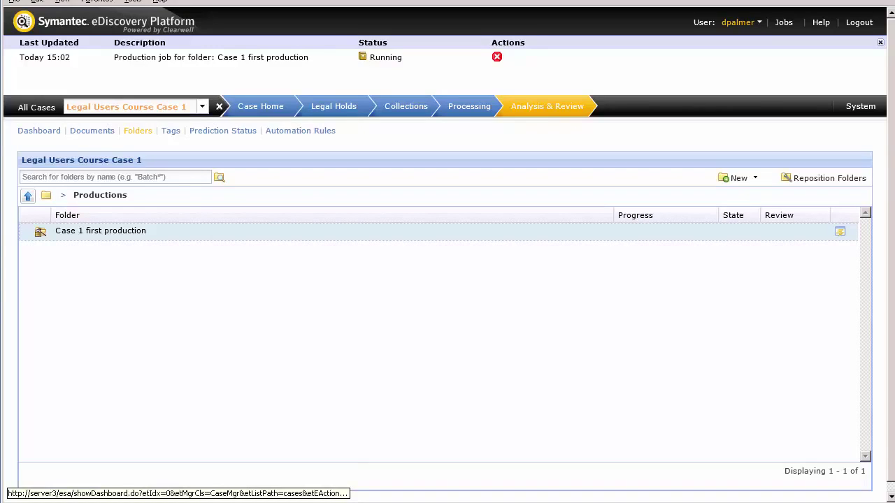
click(364, 62)
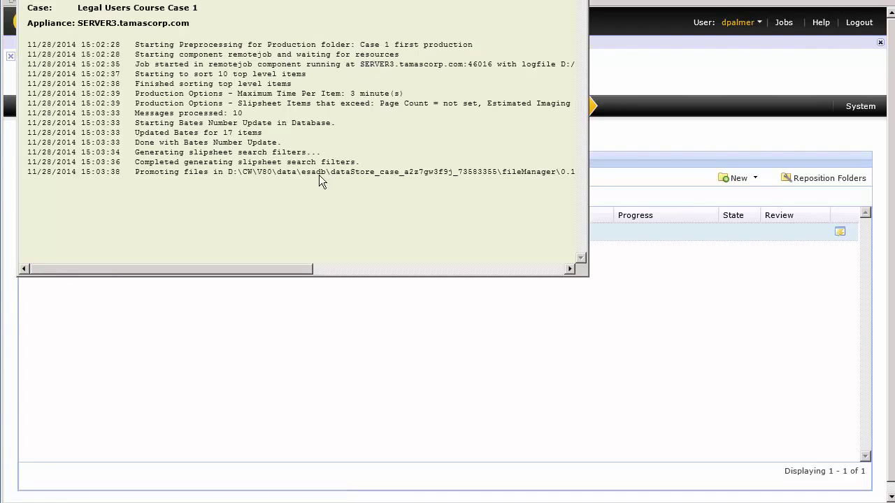
drag(257, 269, 214, 257)
click(605, 2)
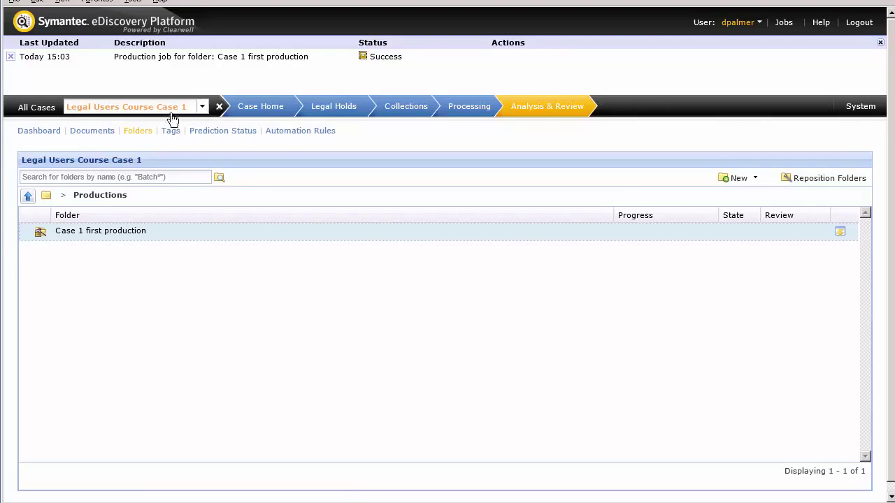
Step: Open the properties of the Case 1 first production folder and examine its production results
click(839, 233)
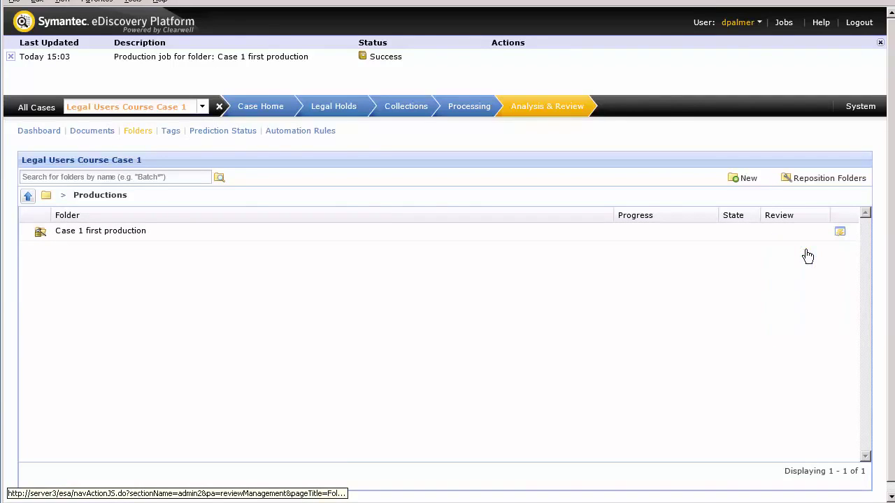
click(808, 256)
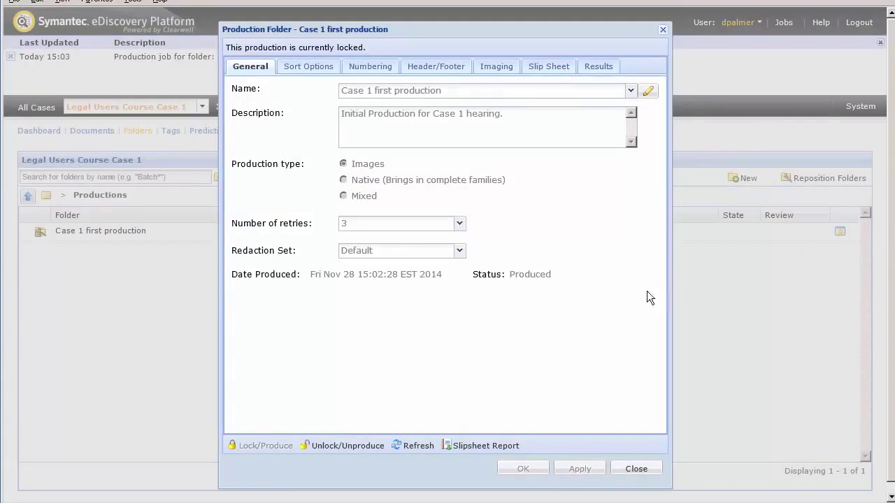
click(598, 66)
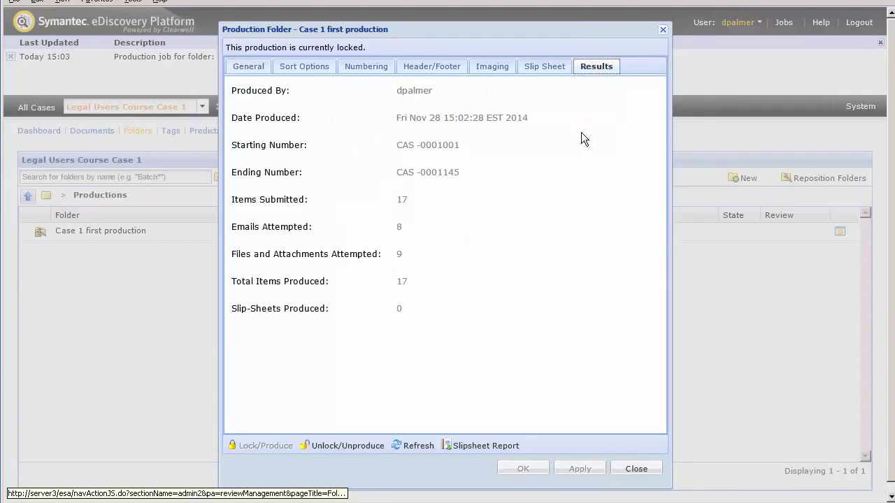